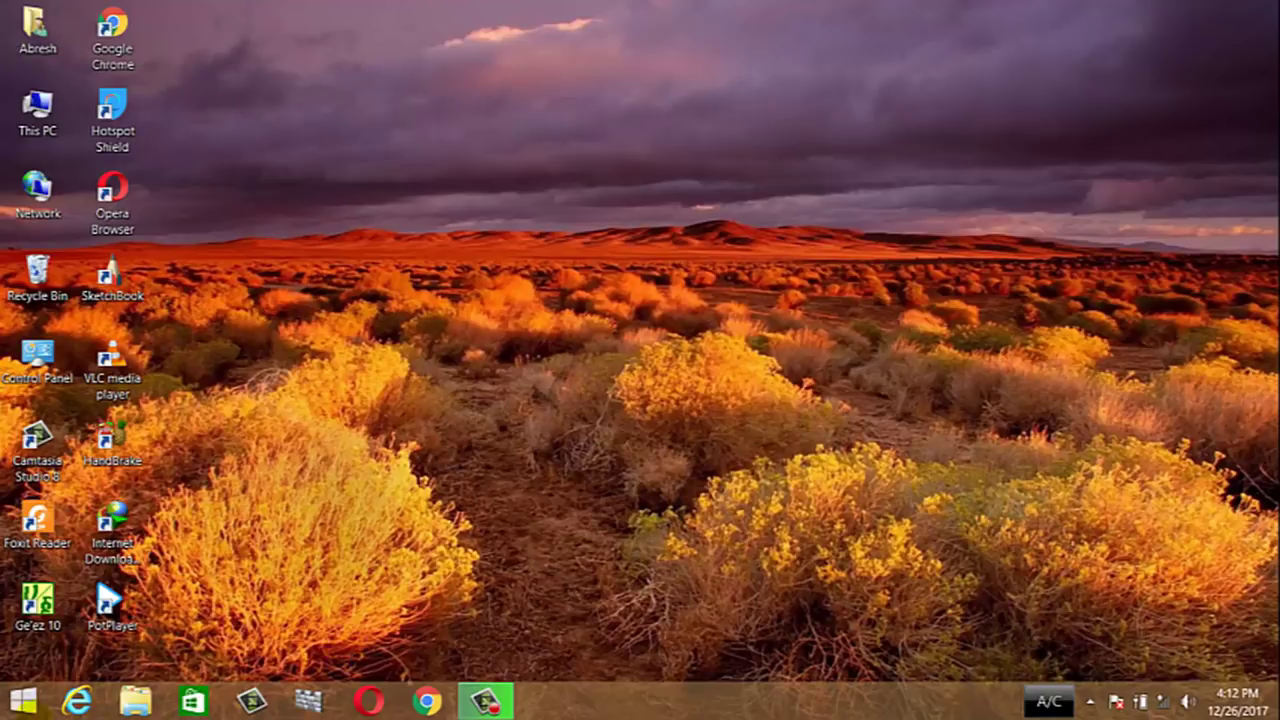
# Open Microsoft Word 2010 with a blank document and dismiss the Office Activation Wizard
pyautogui.click(22, 700)
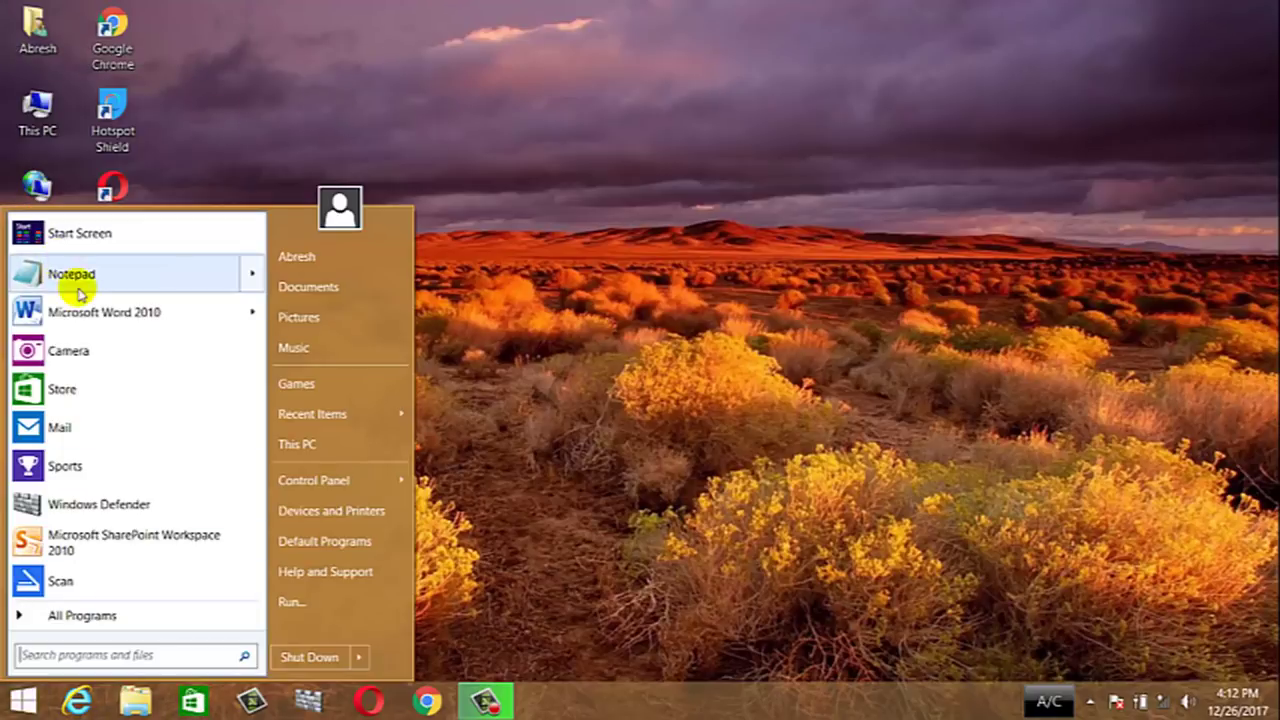
pyautogui.click(112, 316)
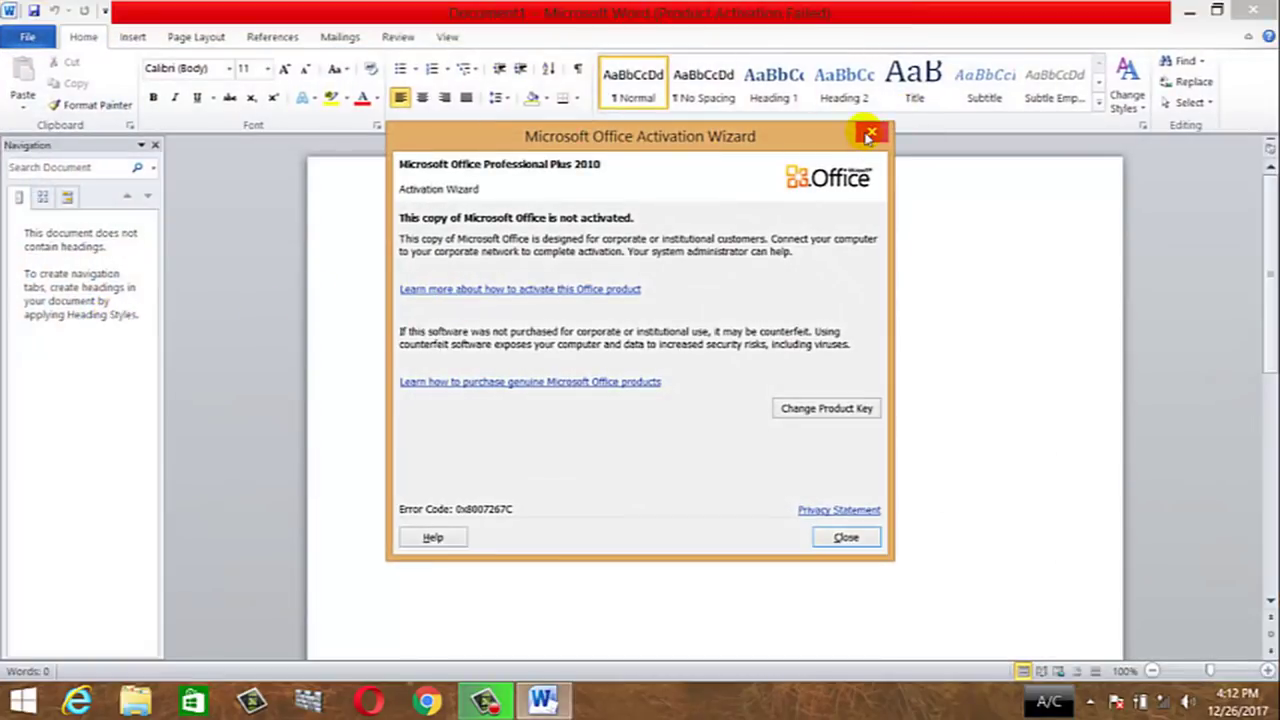
pyautogui.click(871, 131)
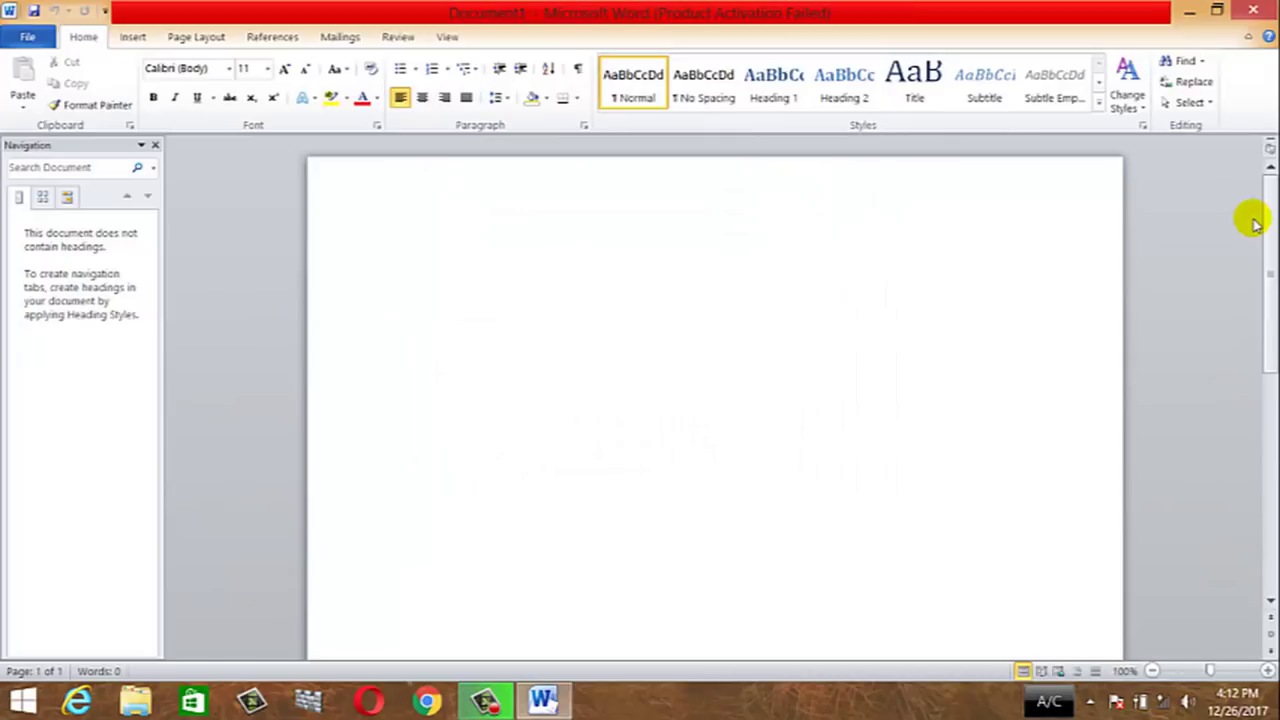
# Fill the blank document with sample paragraphs using the =rand() function
pyautogui.write('=')
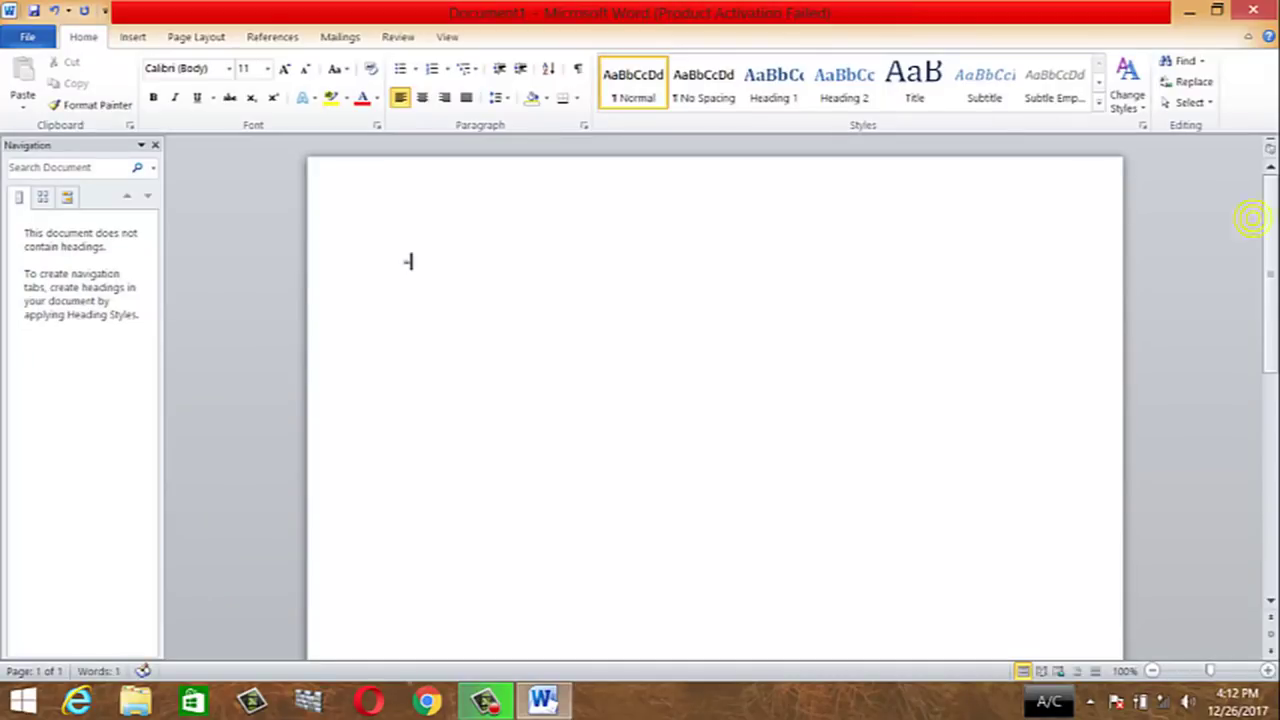
pyautogui.write('rand()')
pyautogui.press('Return')
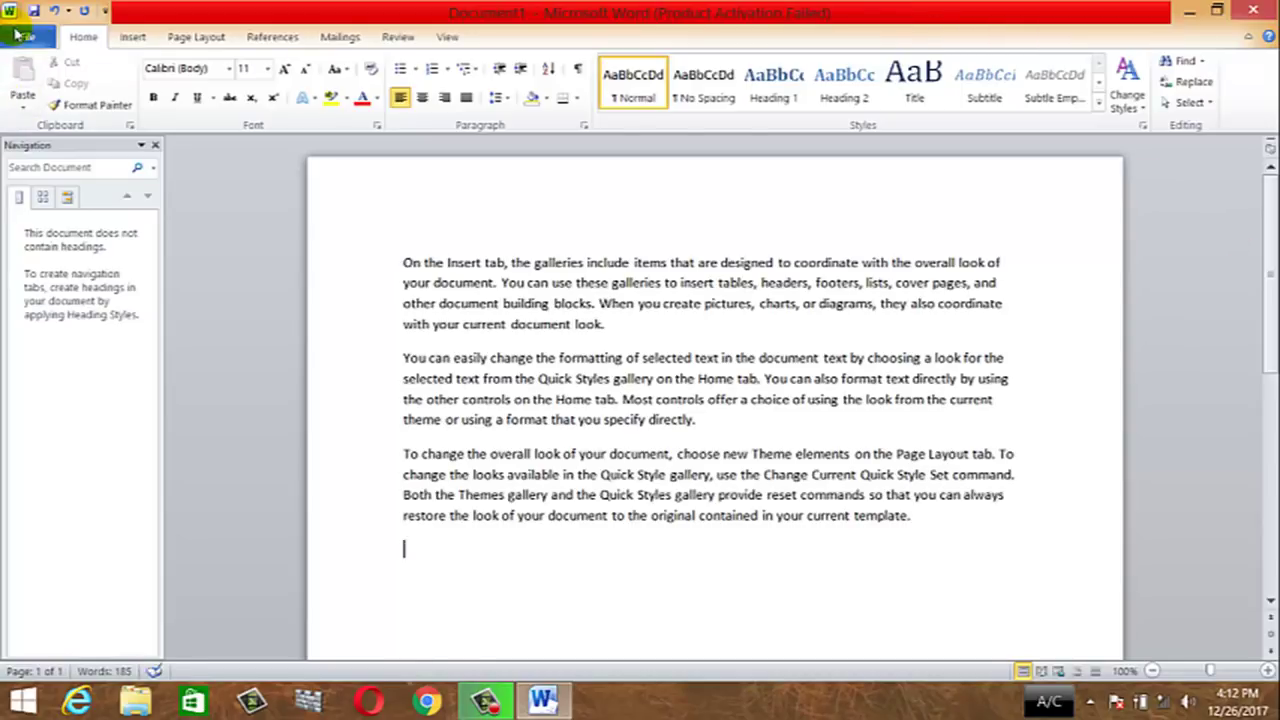
# Save the document to the Desktop as a Word Document named doc, and close Word
pyautogui.click(18, 36)
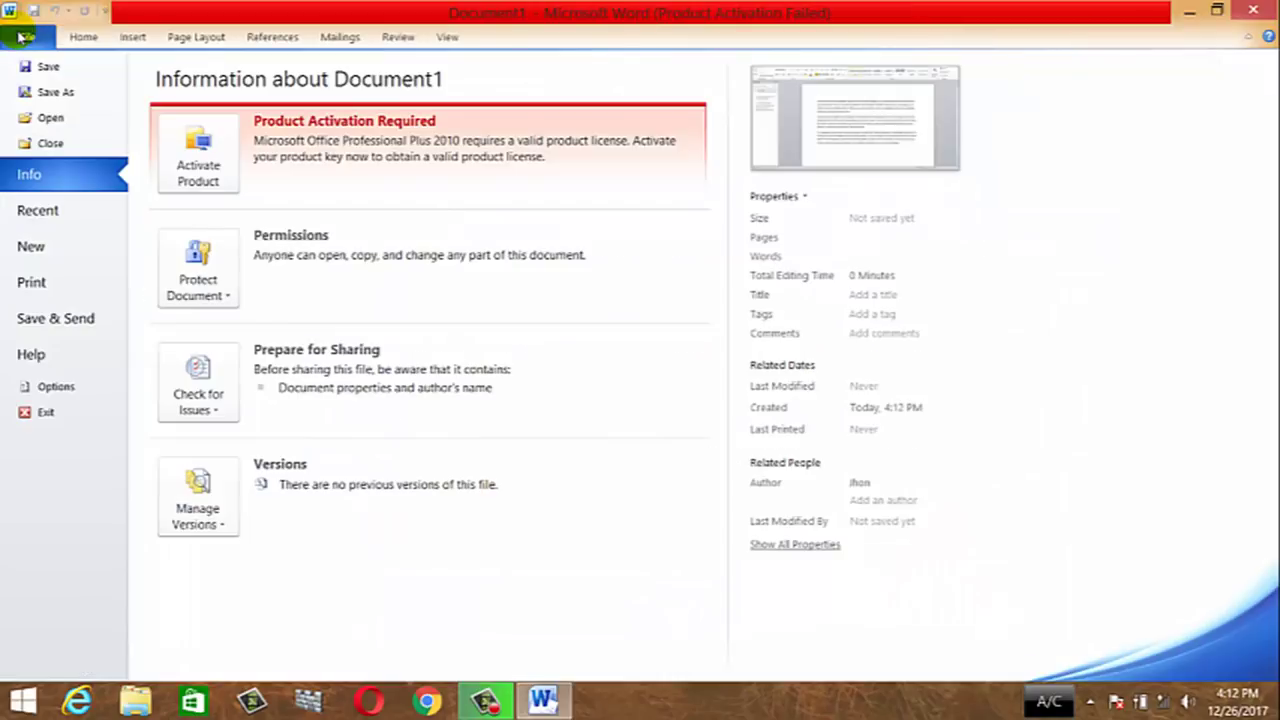
pyautogui.click(53, 91)
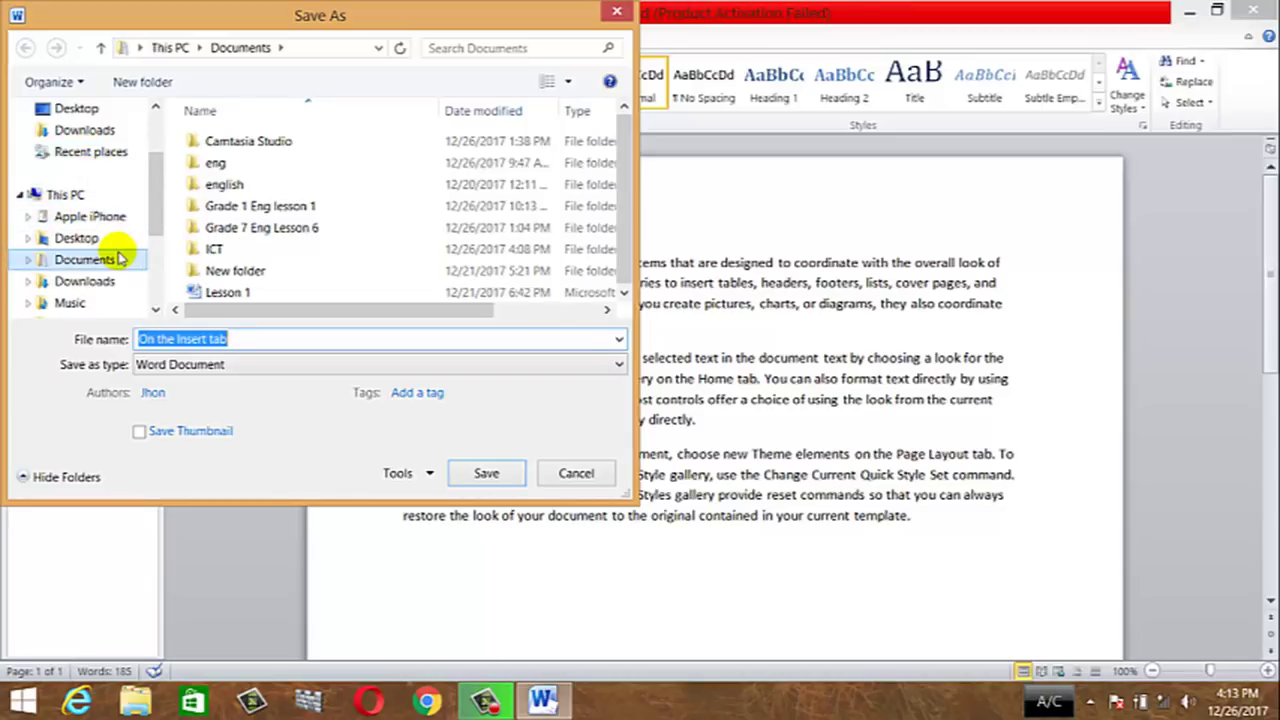
pyautogui.click(75, 110)
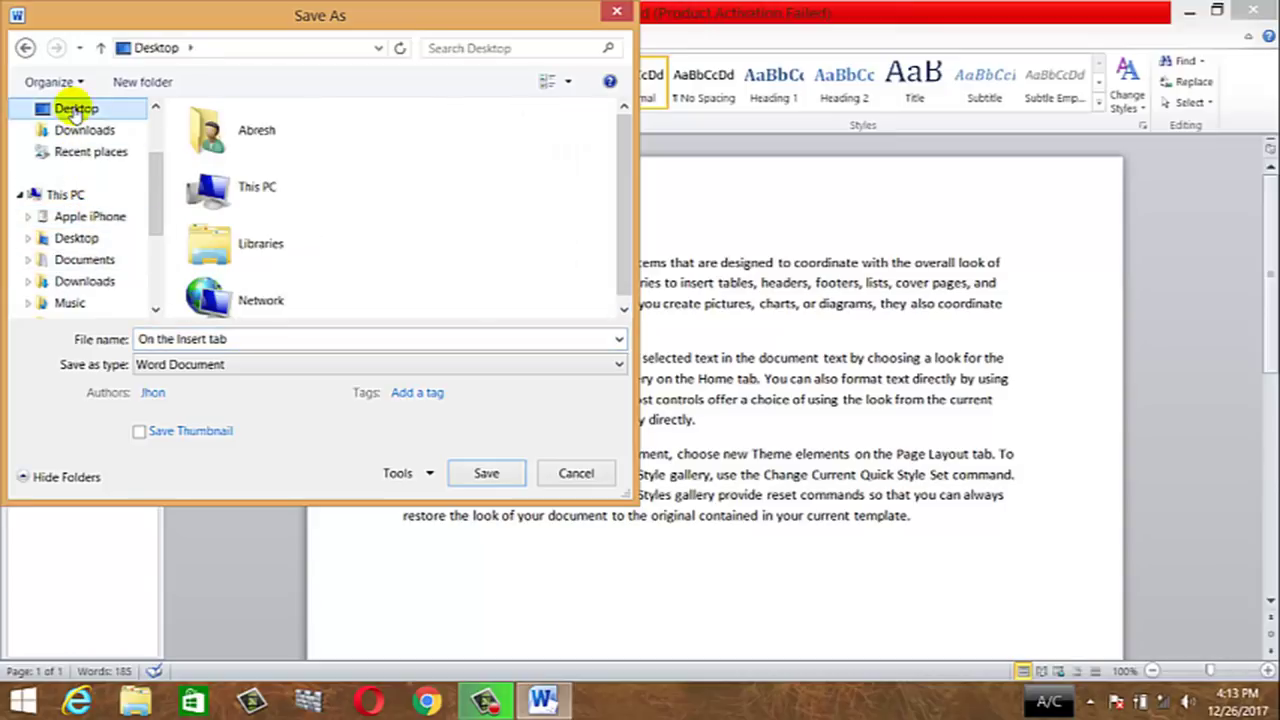
pyautogui.click(254, 340)
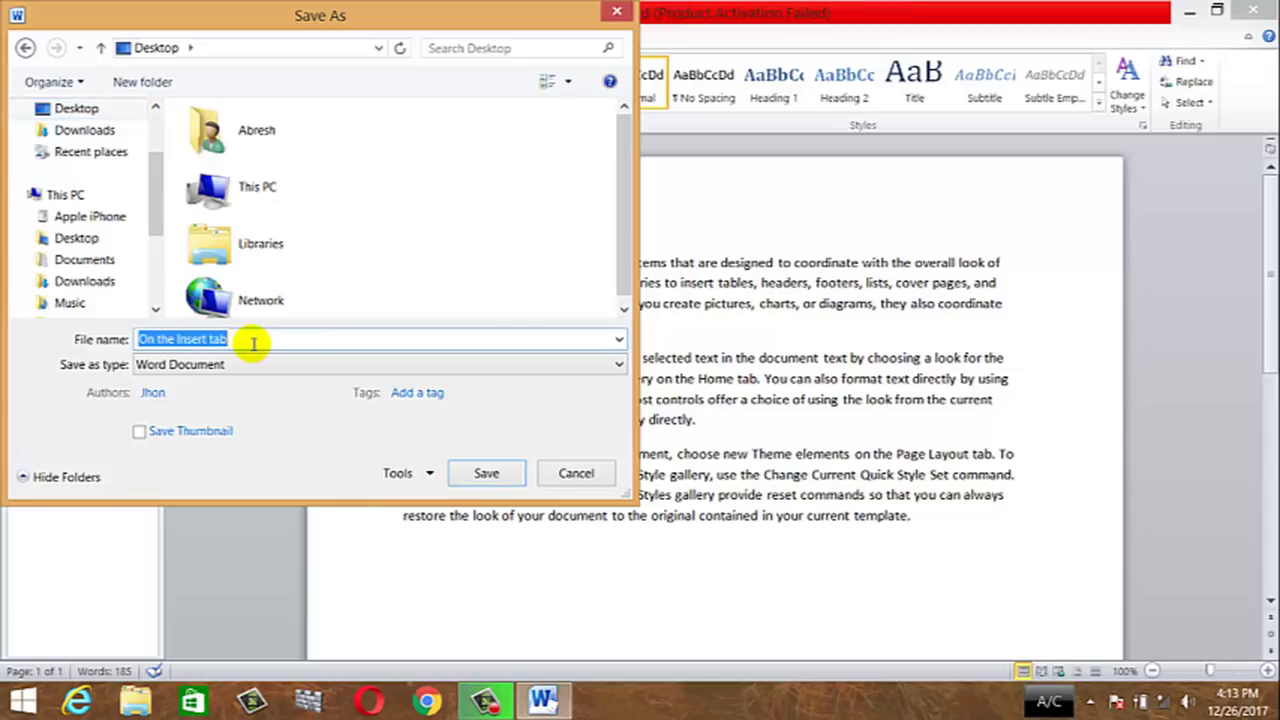
pyautogui.write('doc')
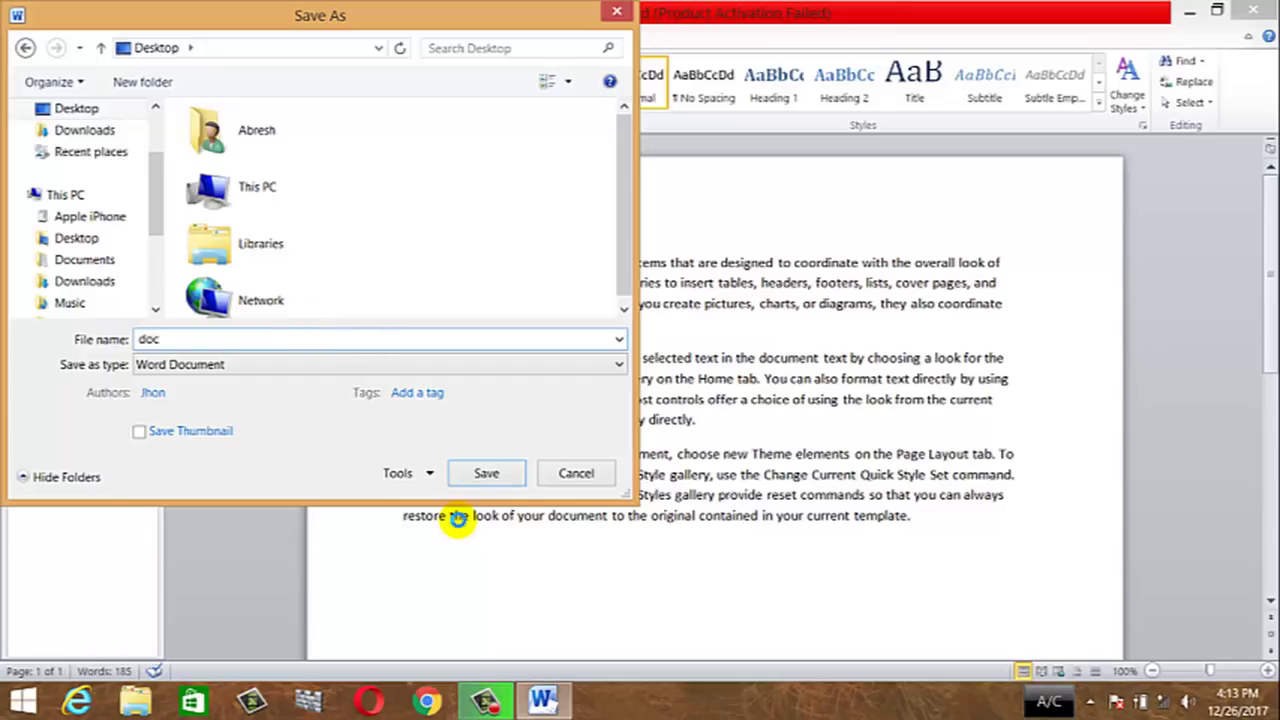
pyautogui.click(484, 474)
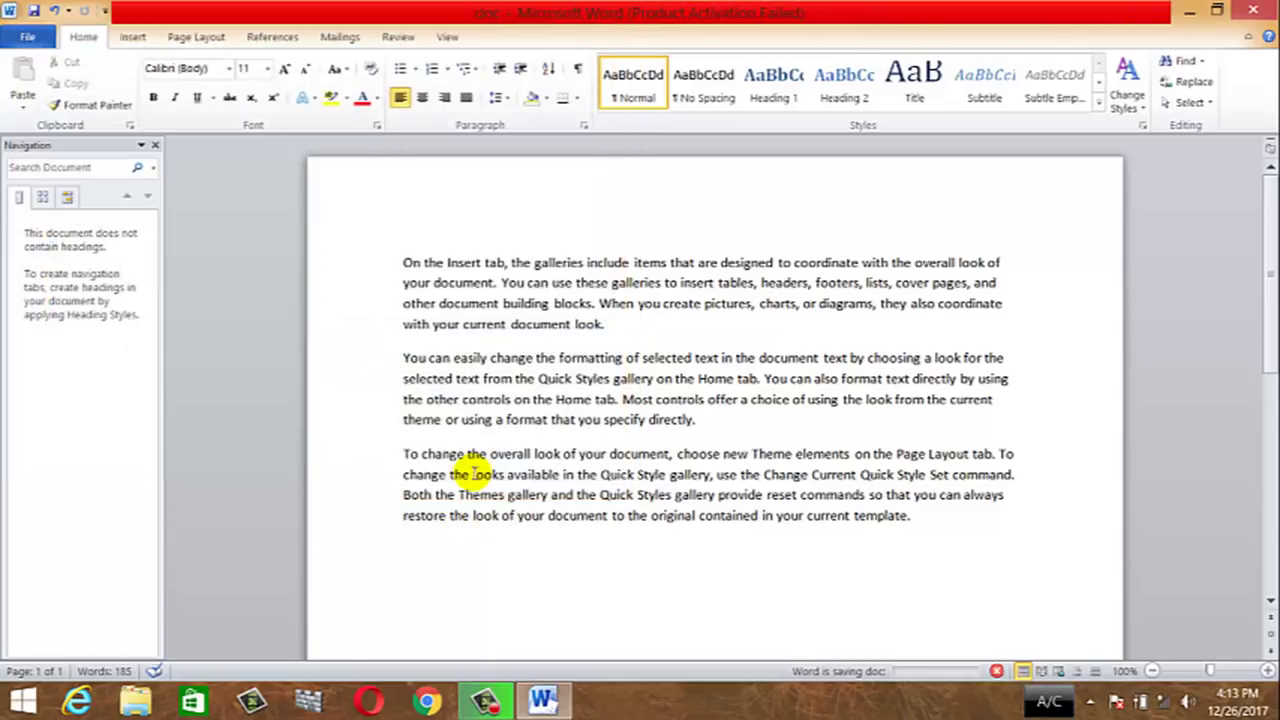
pyautogui.click(1253, 10)
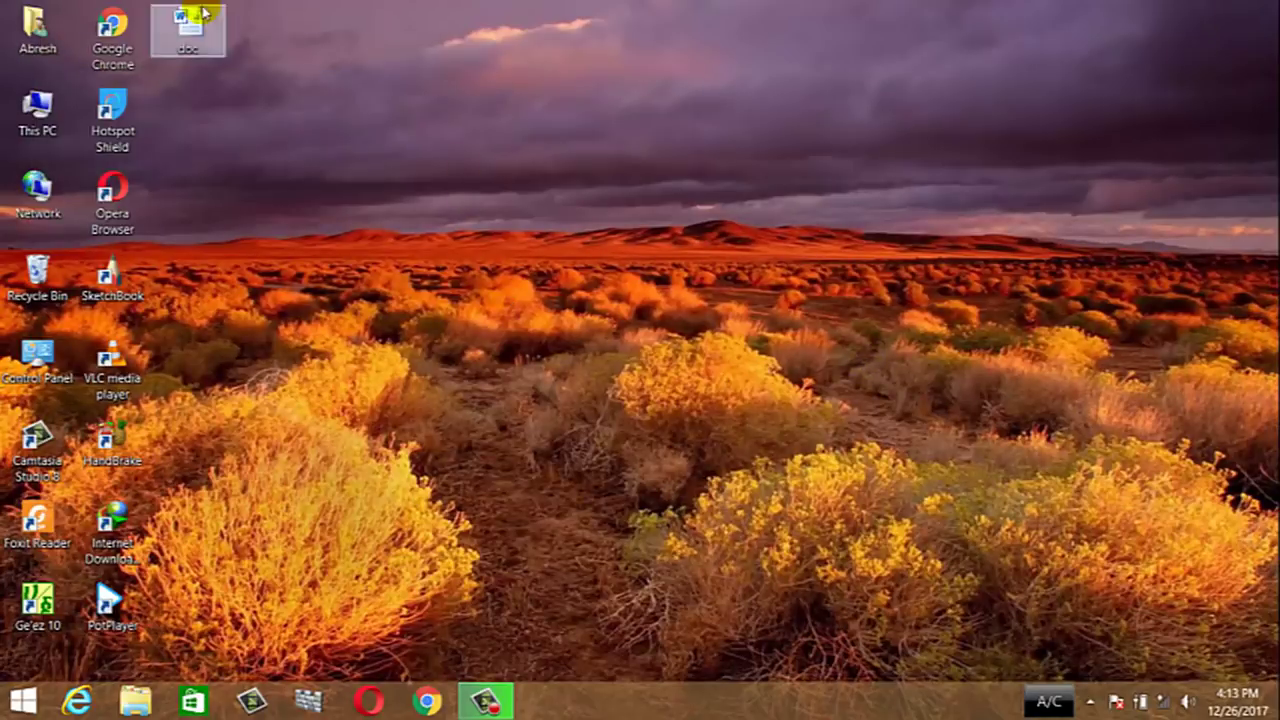
pyautogui.doubleClick(186, 46)
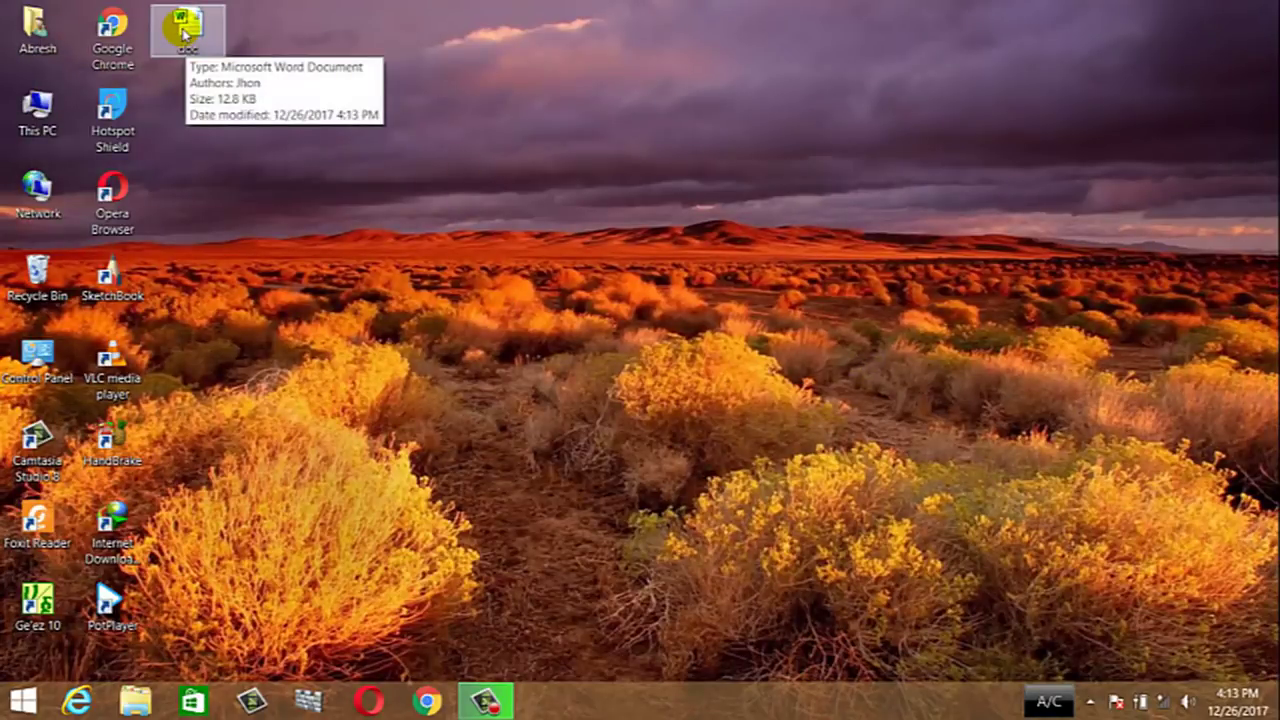
pyautogui.click(892, 170)
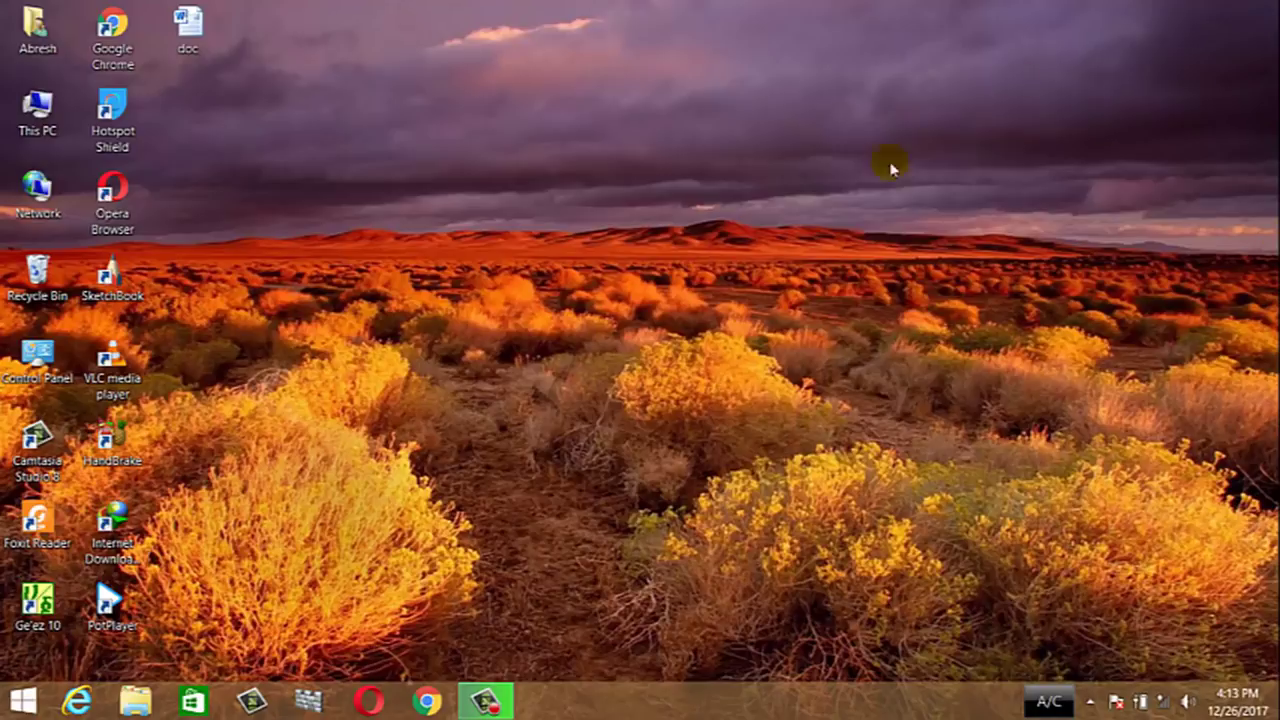
pyautogui.click(448, 168)
pyautogui.moveTo(185, 38)
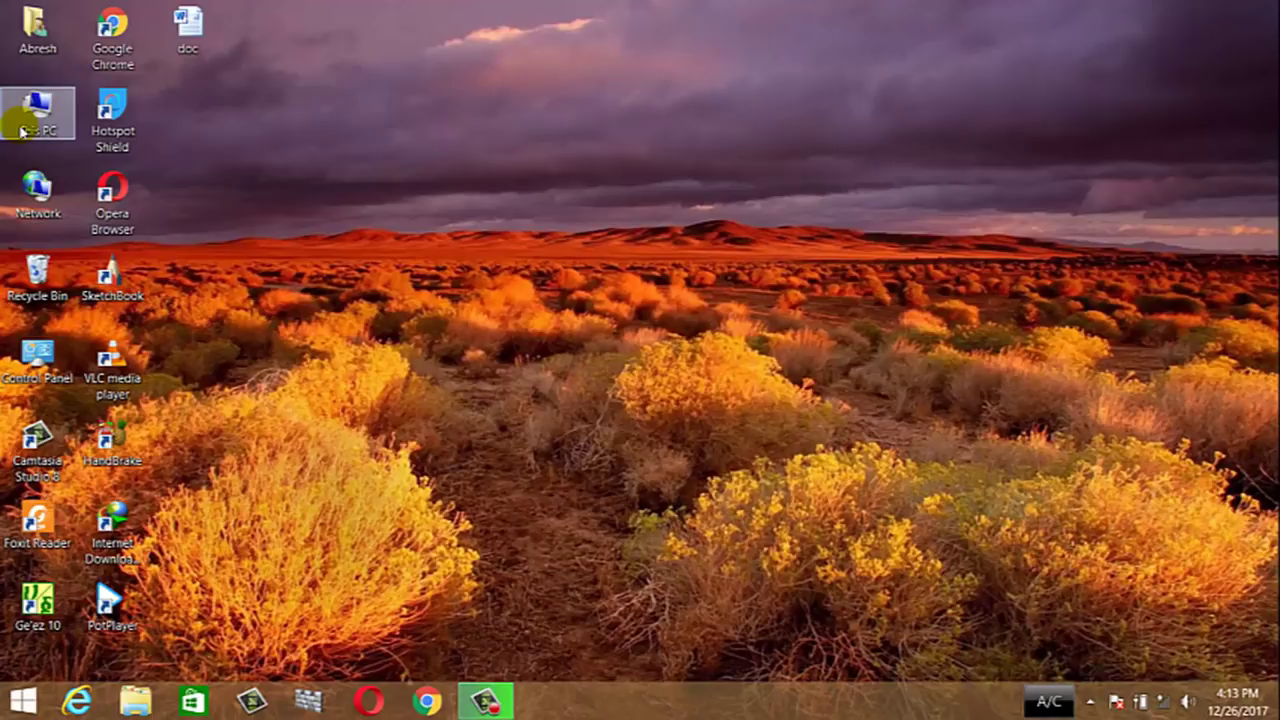
# Open the New Volume (F:) drive through This PC in an enlarged window
pyautogui.rightClick(38, 111)
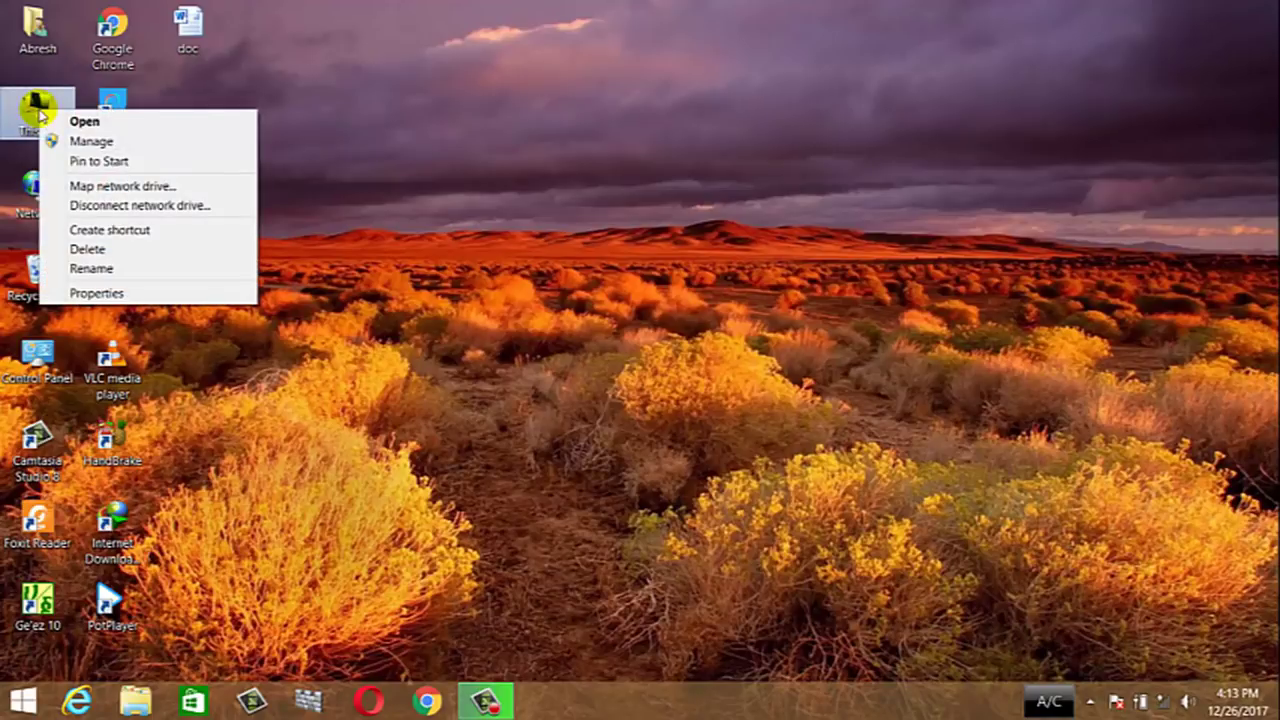
pyautogui.click(100, 122)
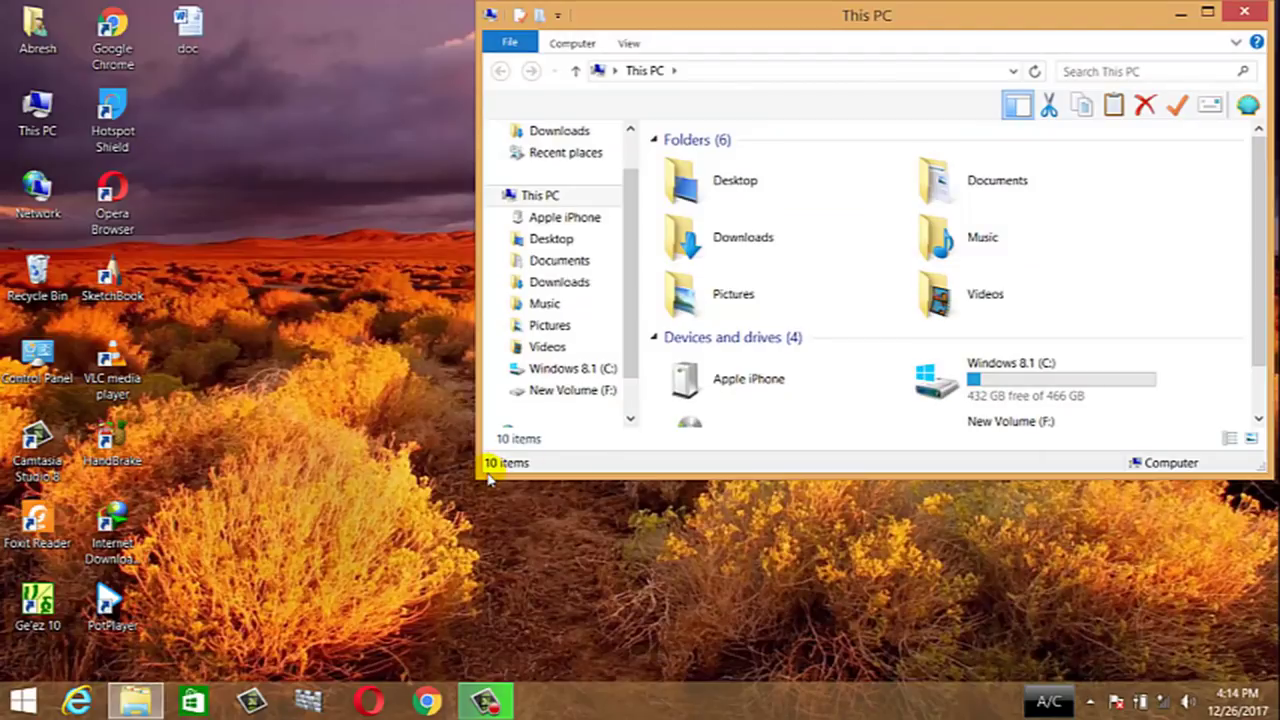
pyautogui.moveTo(488, 474); pyautogui.dragTo(190, 638)
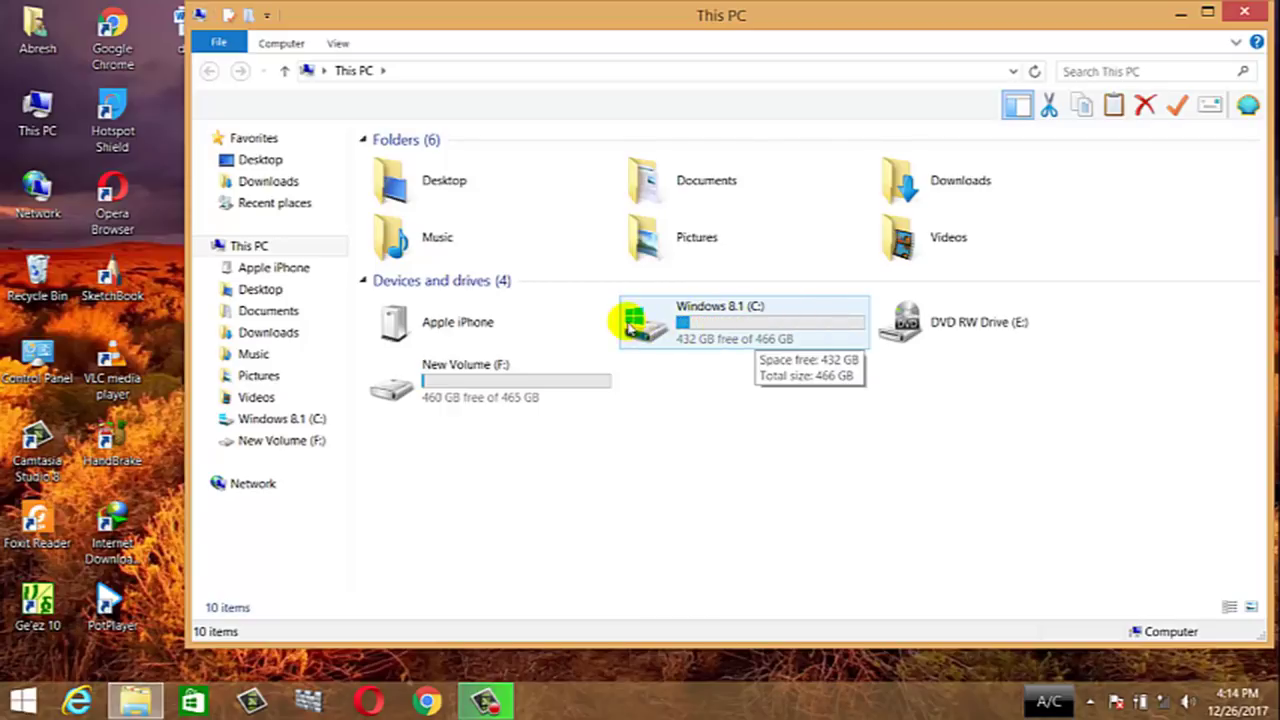
pyautogui.click(685, 333)
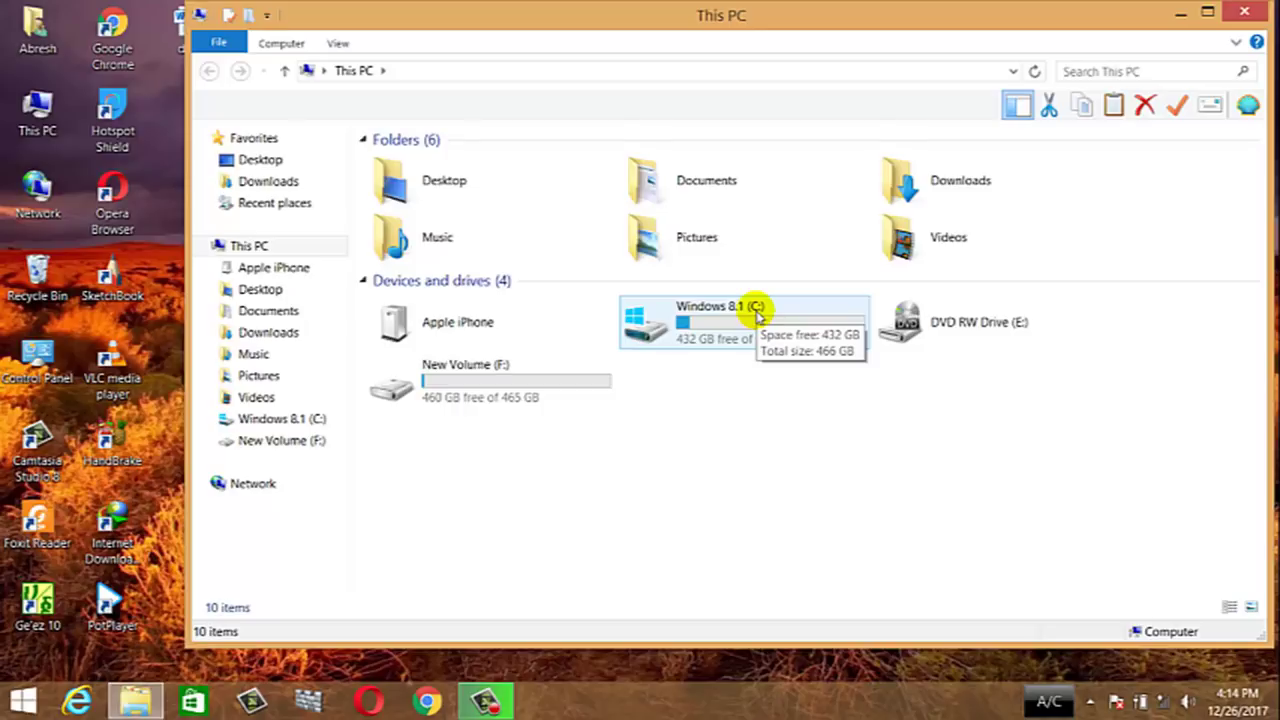
pyautogui.rightClick(468, 388)
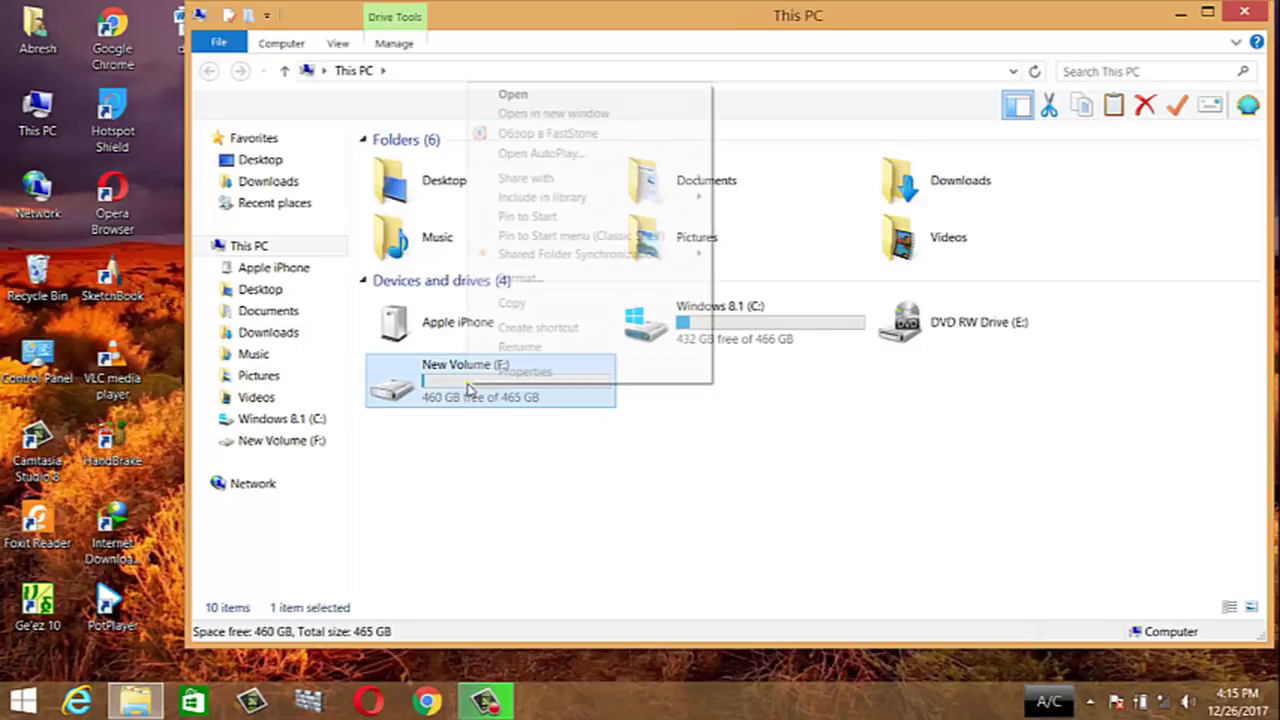
pyautogui.click(533, 96)
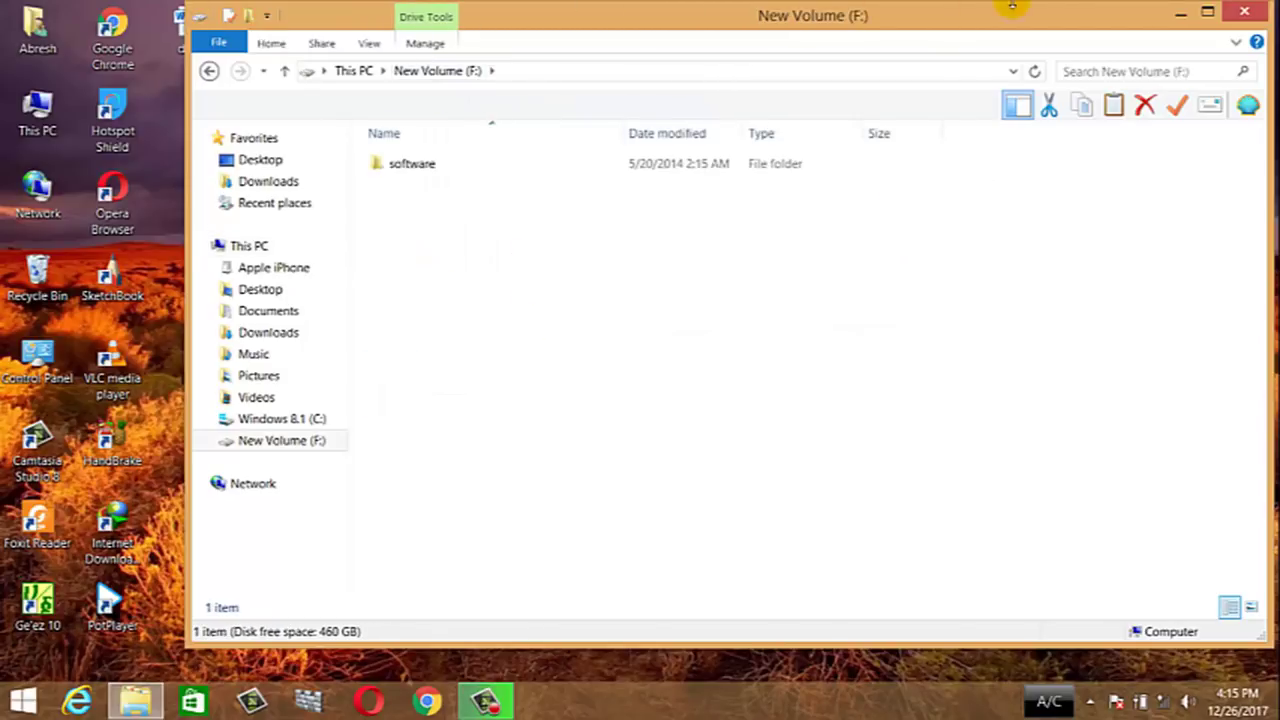
# Copy the doc file from the desktop to the New Volume (F:) drive, and close the drive window
pyautogui.moveTo(1043, 27); pyautogui.dragTo(1010, 117)
pyautogui.moveTo(188, 25); pyautogui.dragTo(363, 303)
pyautogui.click(517, 415)
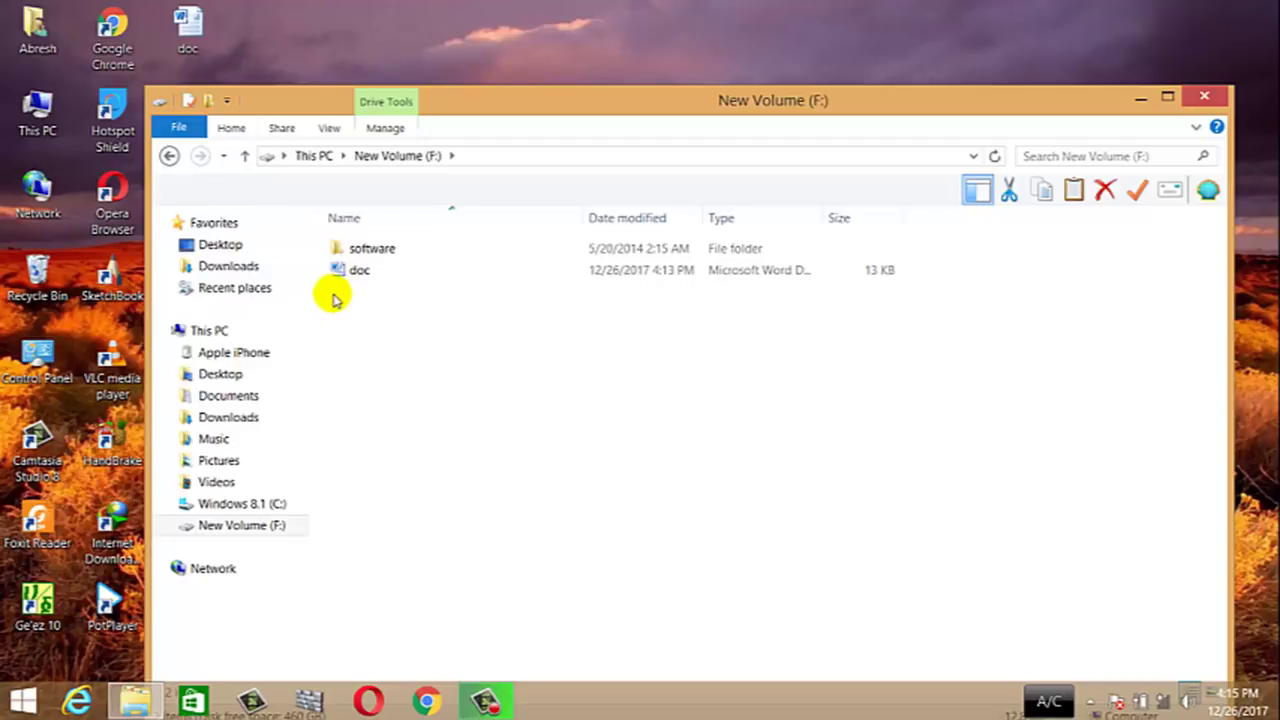
pyautogui.click(1201, 99)
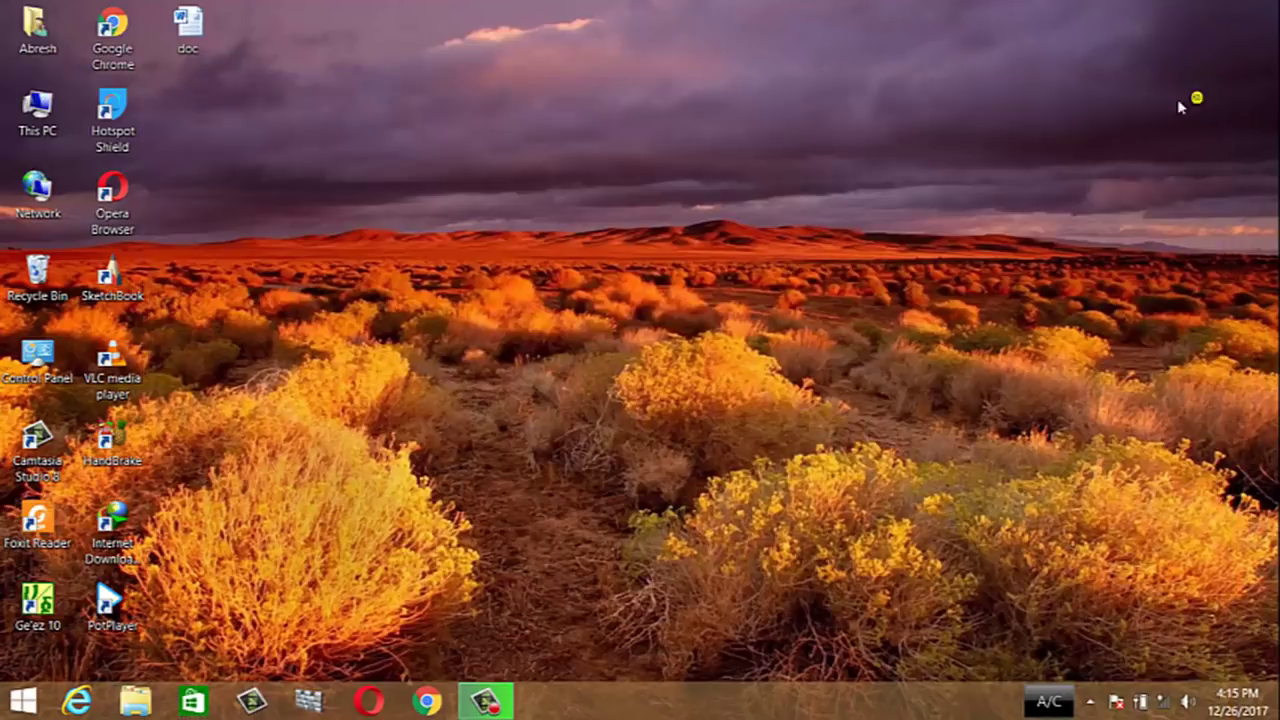
pyautogui.click(512, 193)
# Open the Documents folder by way of the user folder on the desktop
pyautogui.rightClick(32, 38)
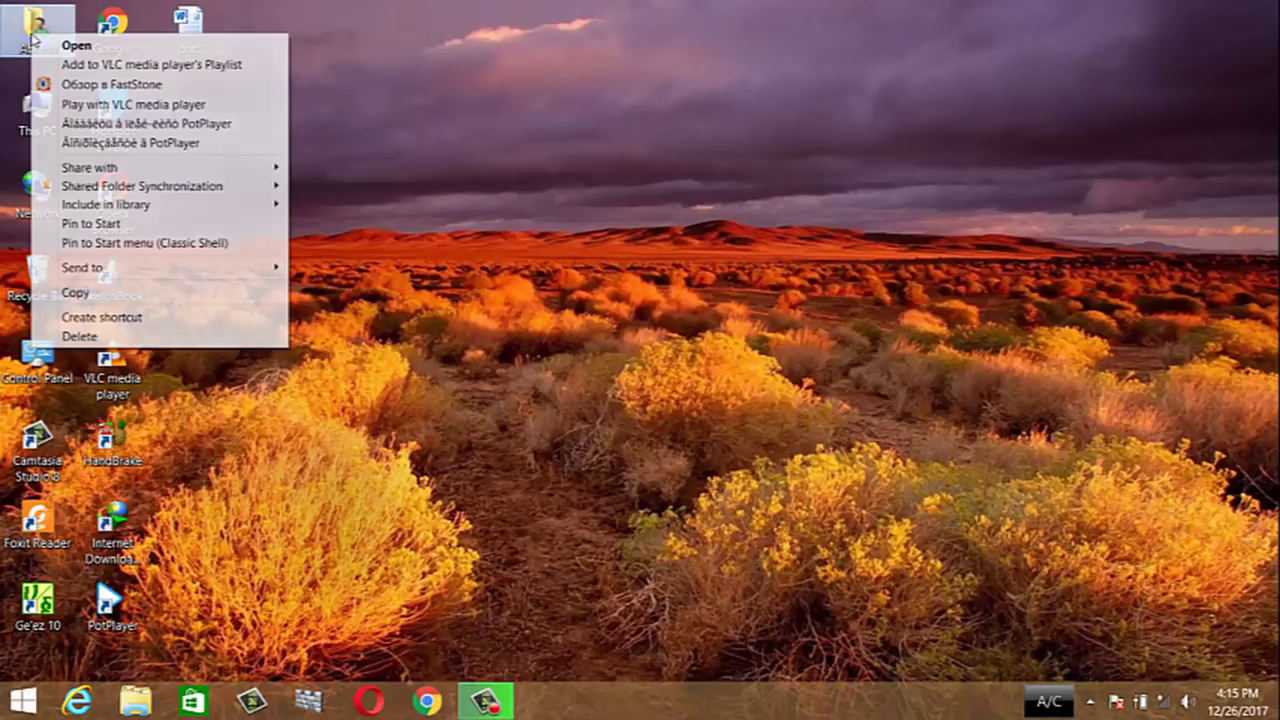
pyautogui.click(76, 45)
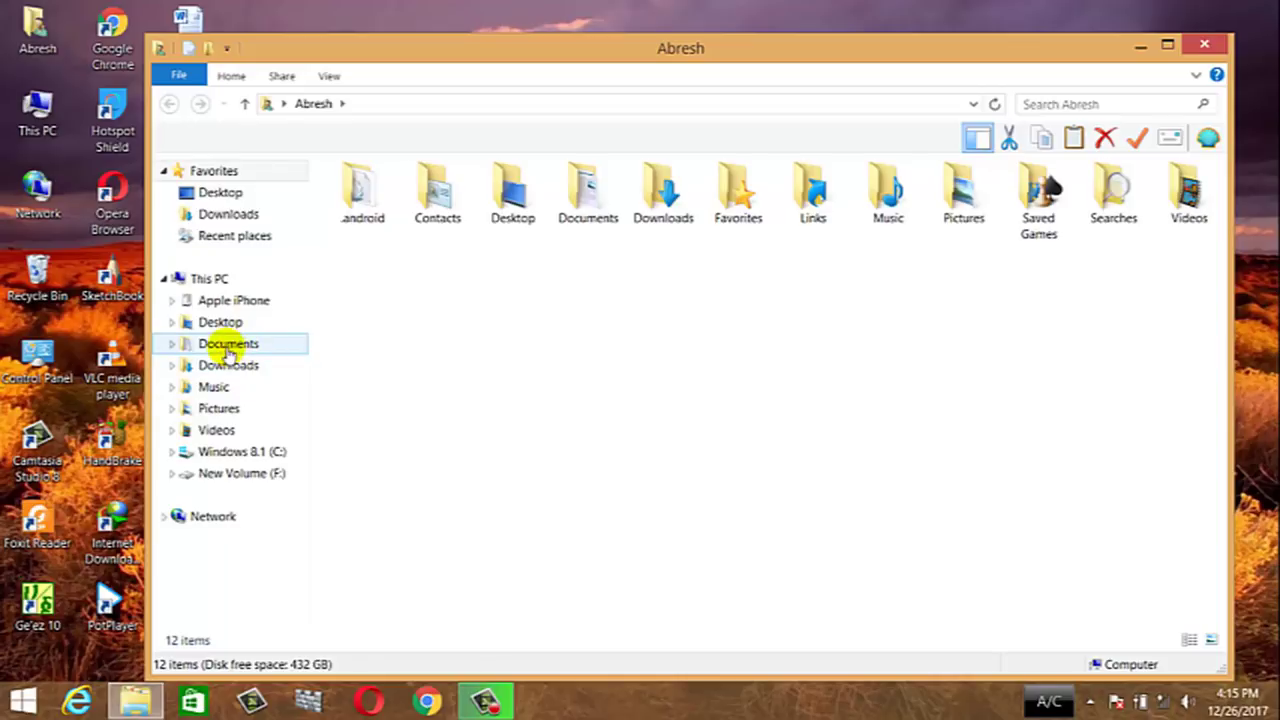
pyautogui.click(228, 343)
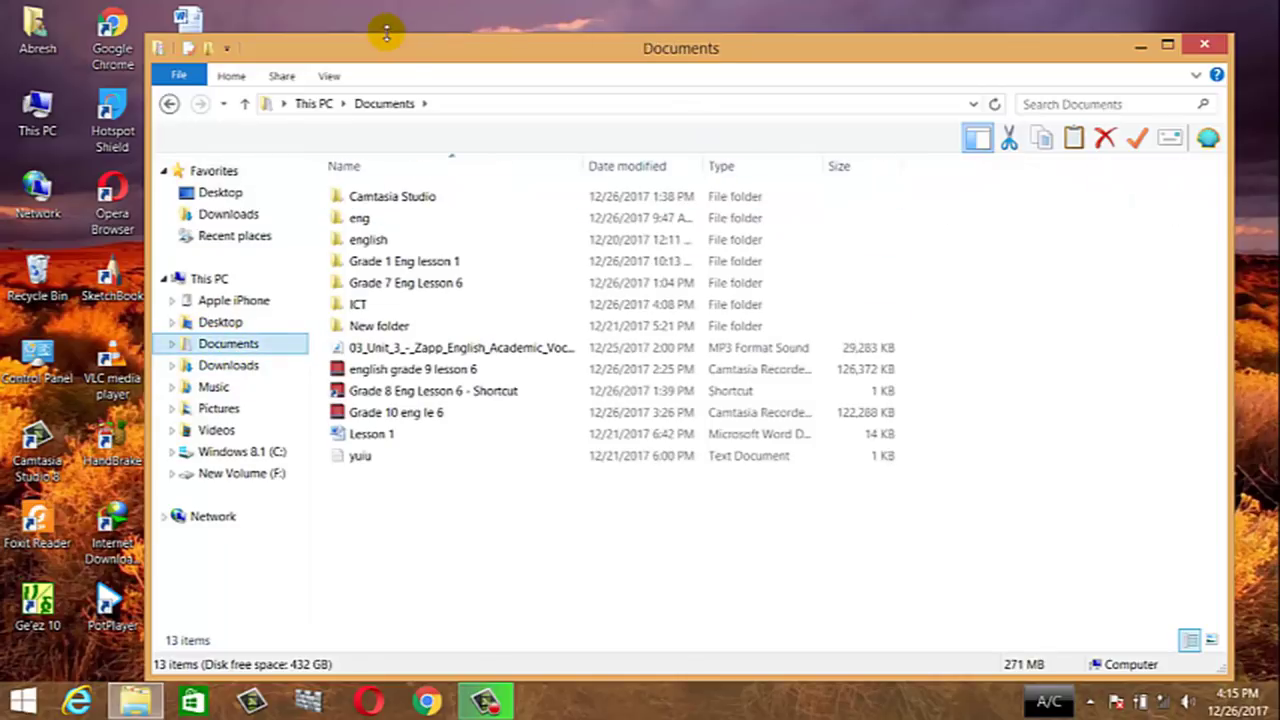
# Move the doc file from the desktop into the Documents folder, and refresh the desktop
pyautogui.moveTo(399, 61); pyautogui.dragTo(427, 129)
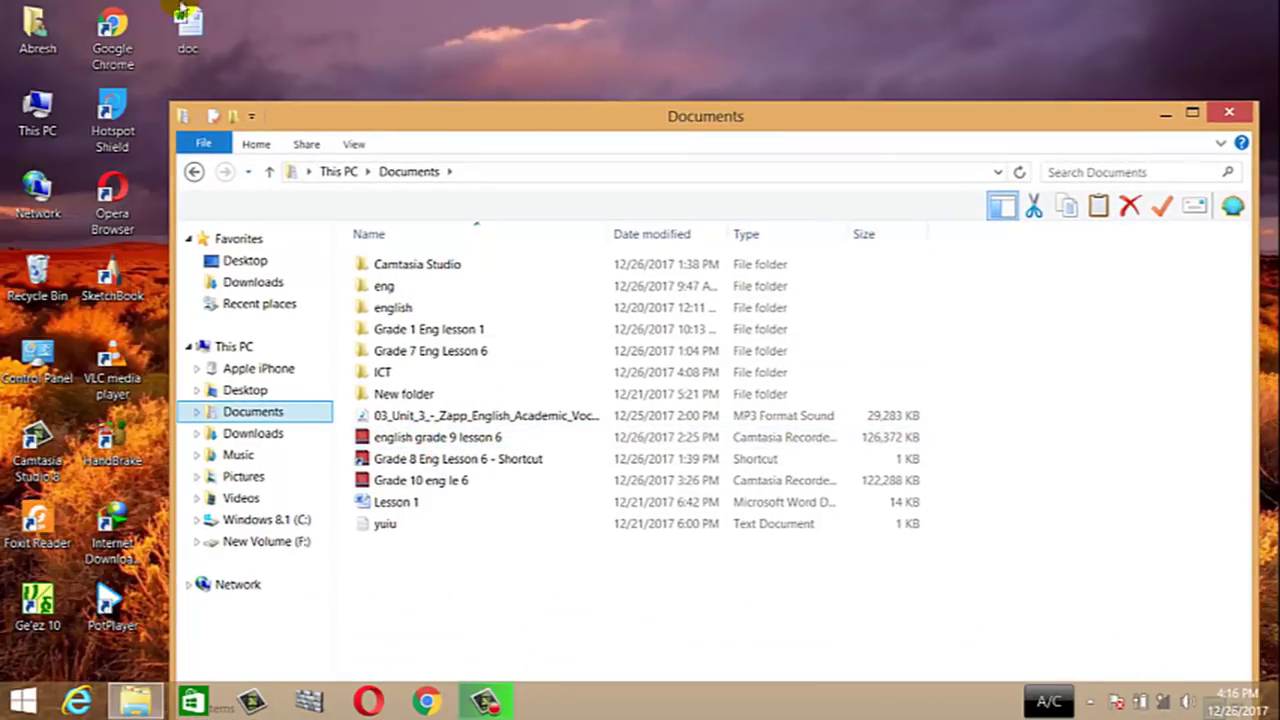
pyautogui.moveTo(195, 20); pyautogui.dragTo(429, 549)
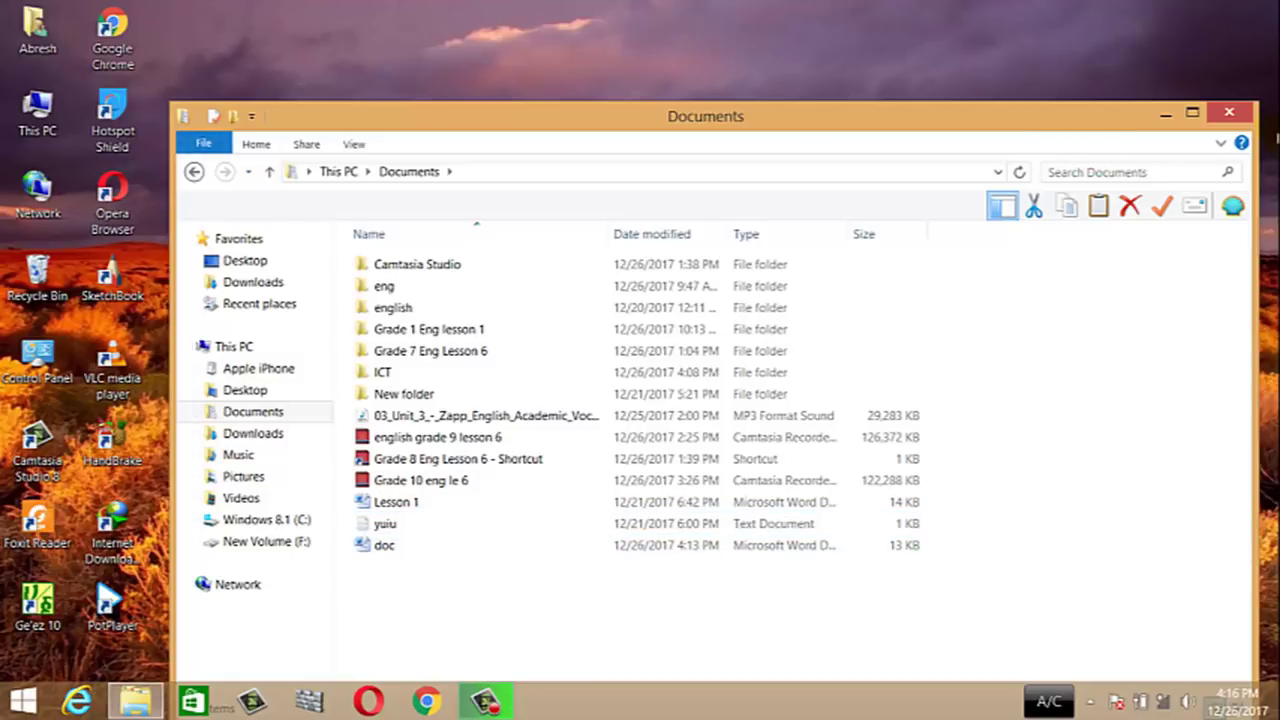
pyautogui.click(1232, 113)
pyautogui.rightClick(534, 39)
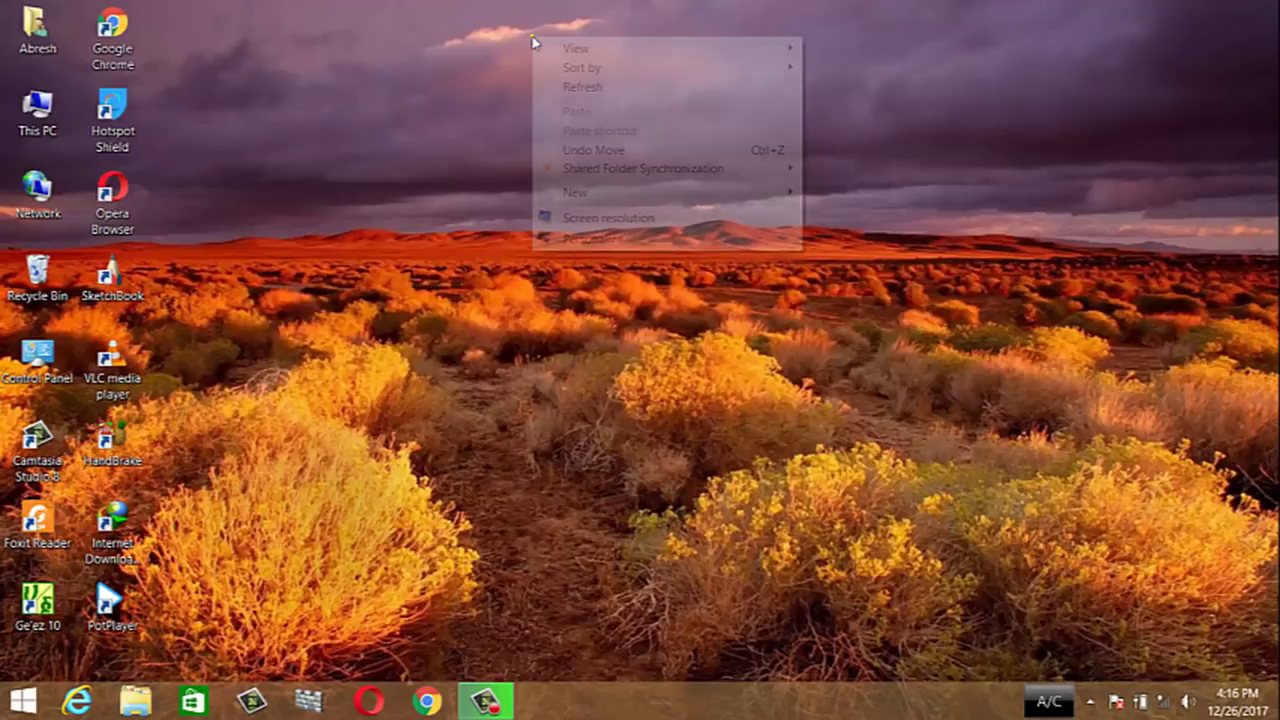
pyautogui.click(598, 96)
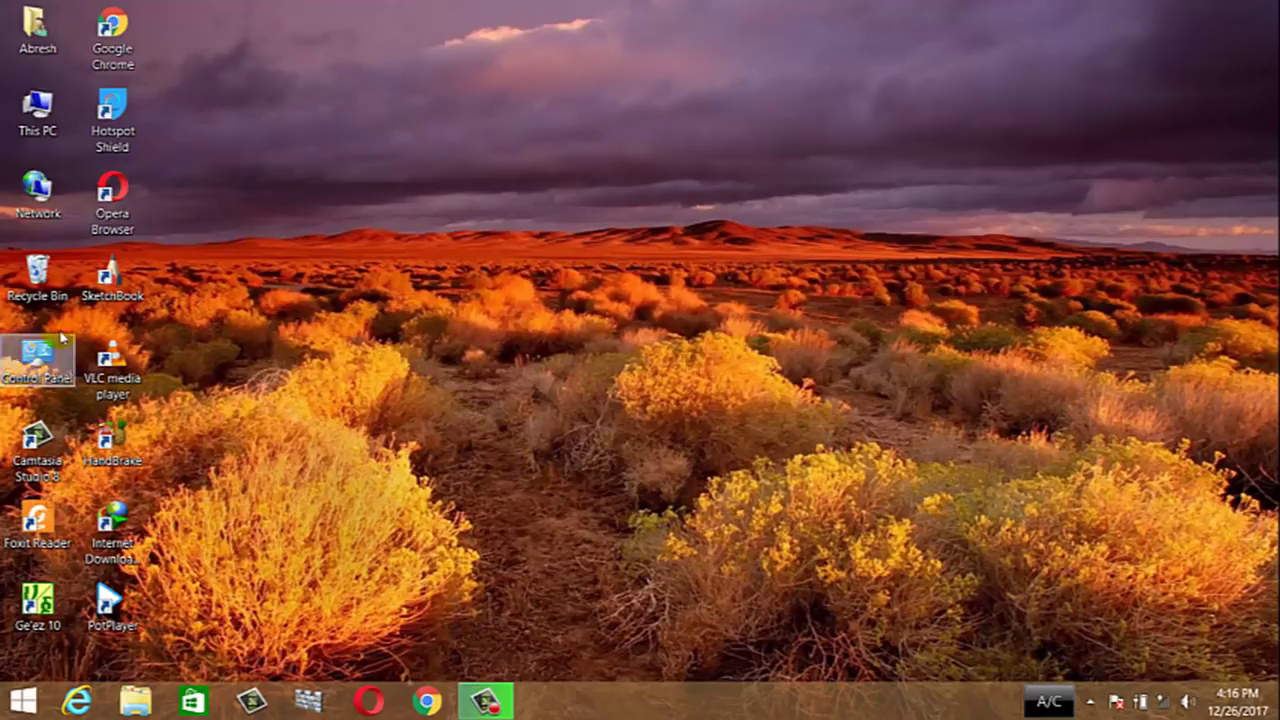
# View the folders and drives in This PC, and close the window
pyautogui.rightClick(36, 116)
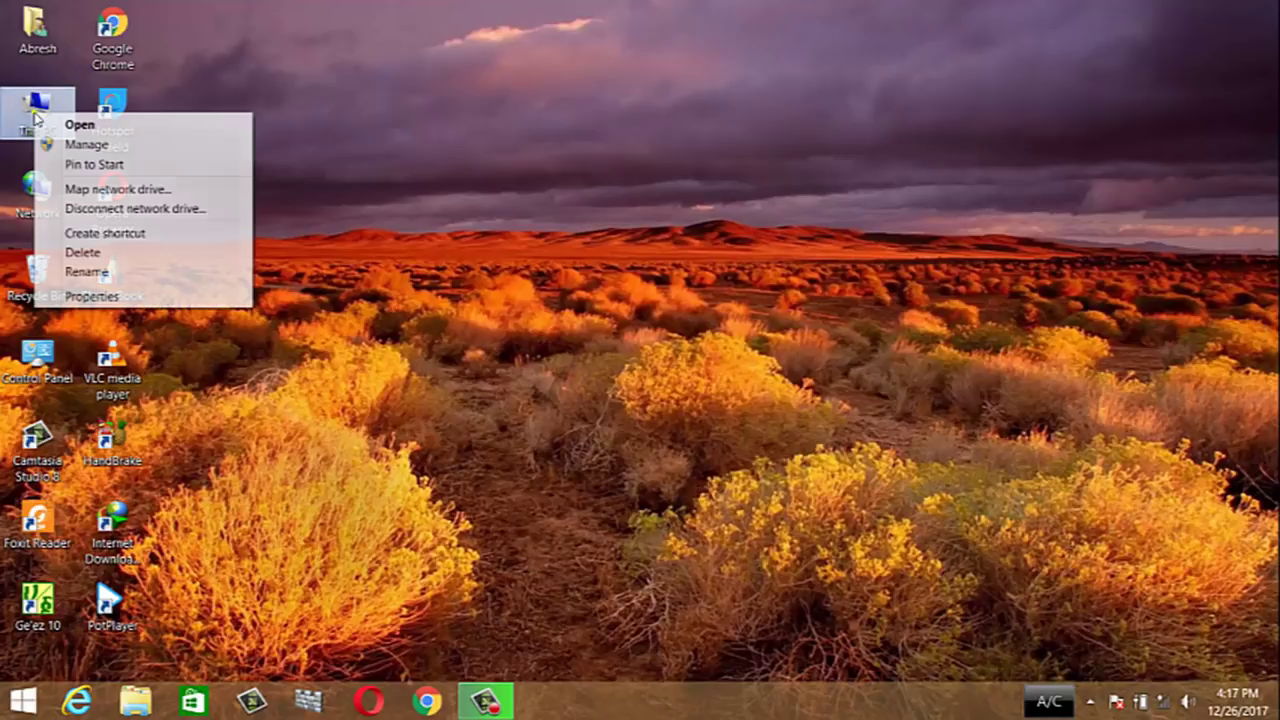
pyautogui.click(85, 127)
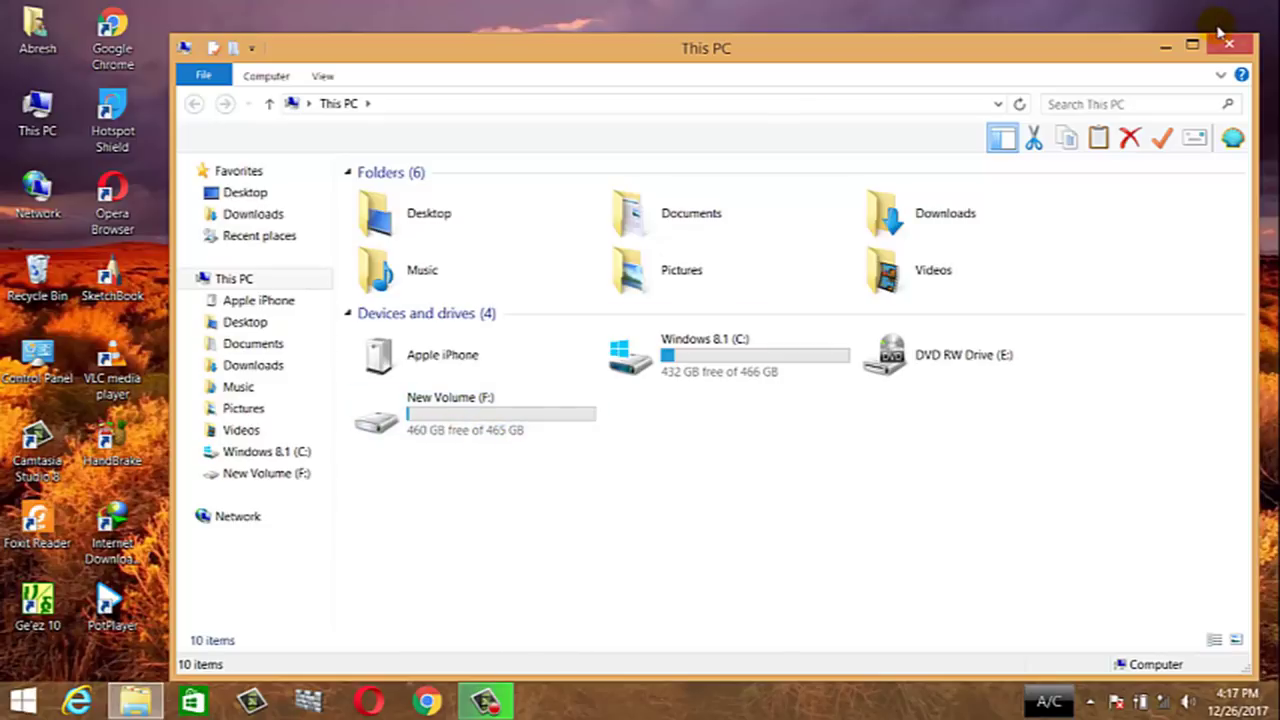
pyautogui.click(1231, 46)
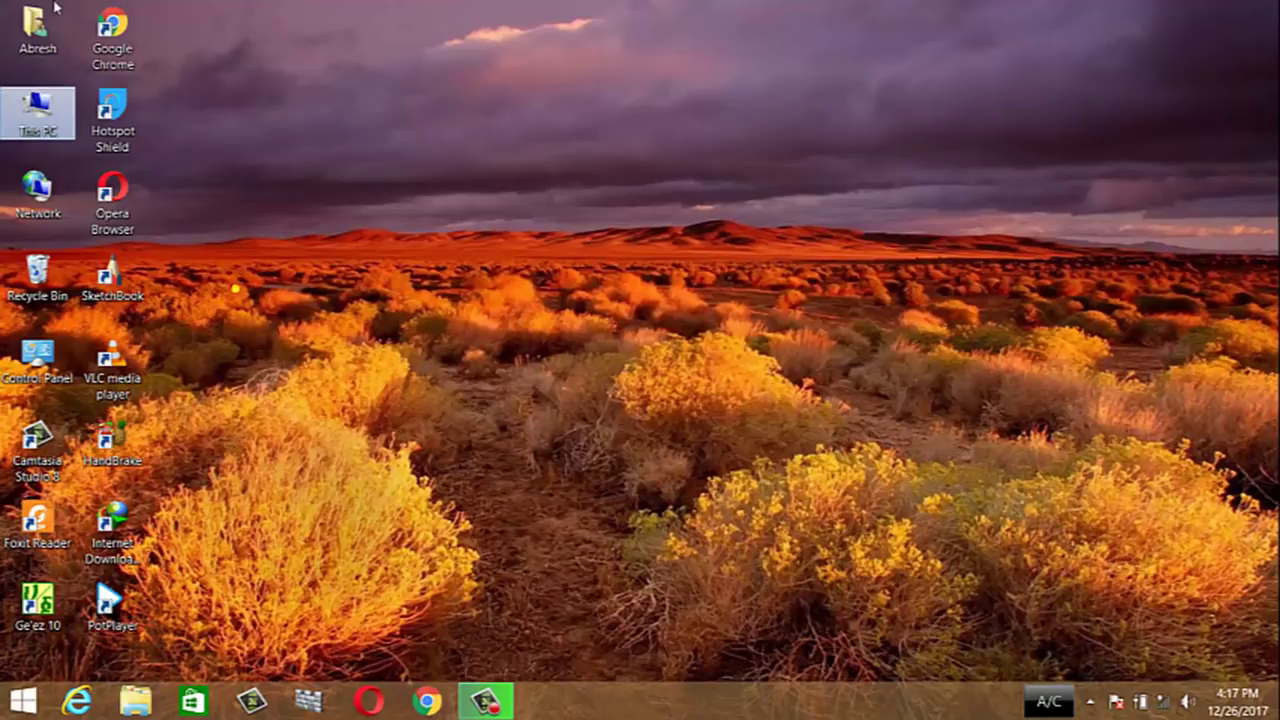
# Reopen the Documents folder through the user folder and check it for the moved doc file
pyautogui.rightClick(35, 40)
pyautogui.moveTo(62, 50)
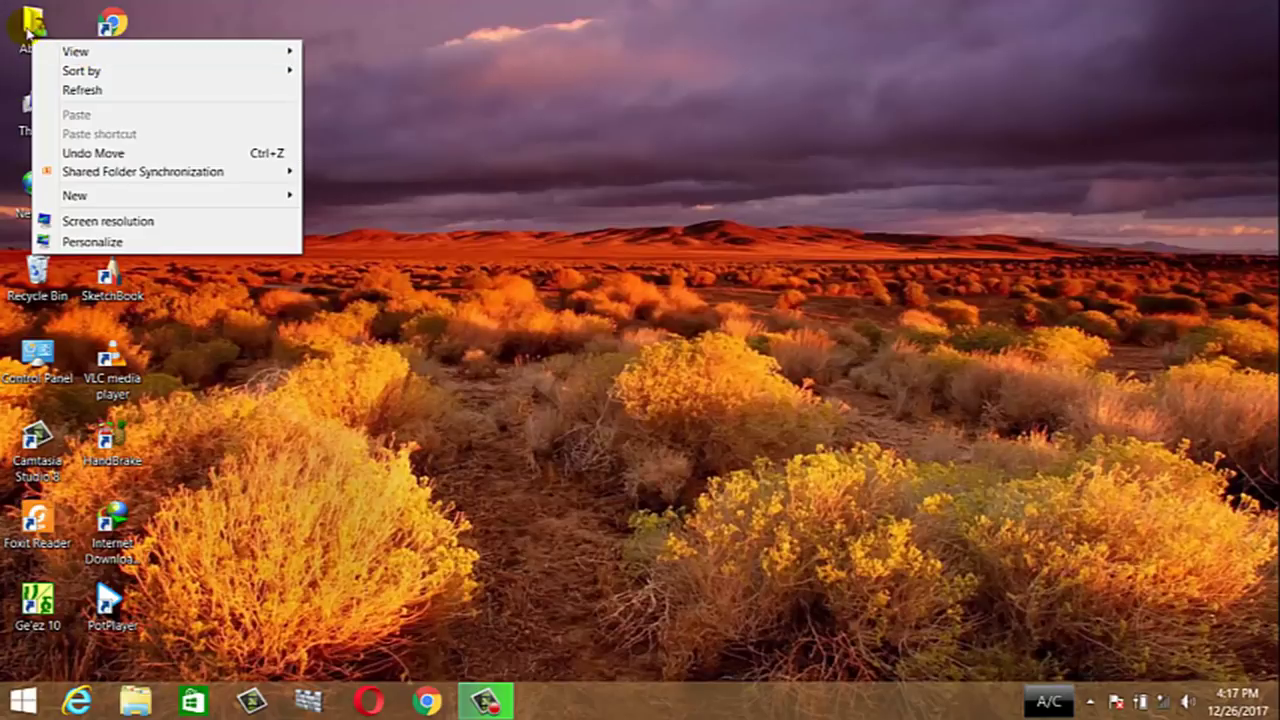
pyautogui.rightClick(30, 18)
pyautogui.click(85, 32)
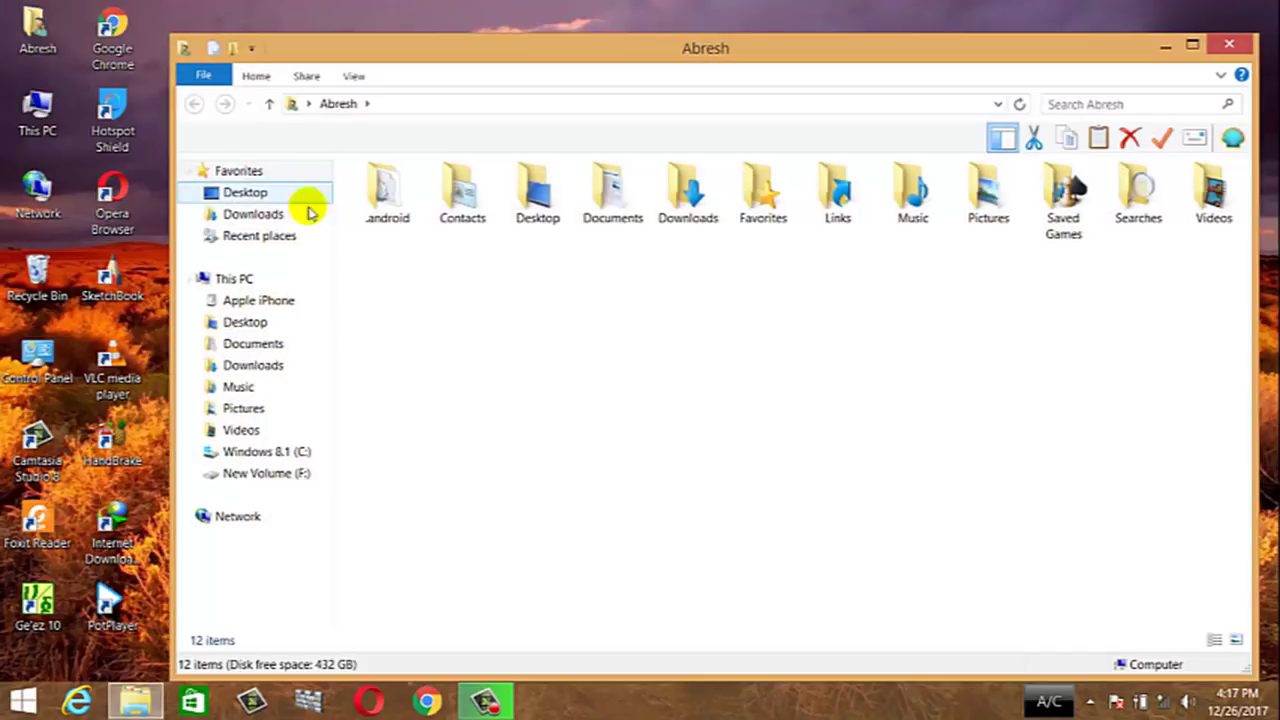
pyautogui.click(236, 346)
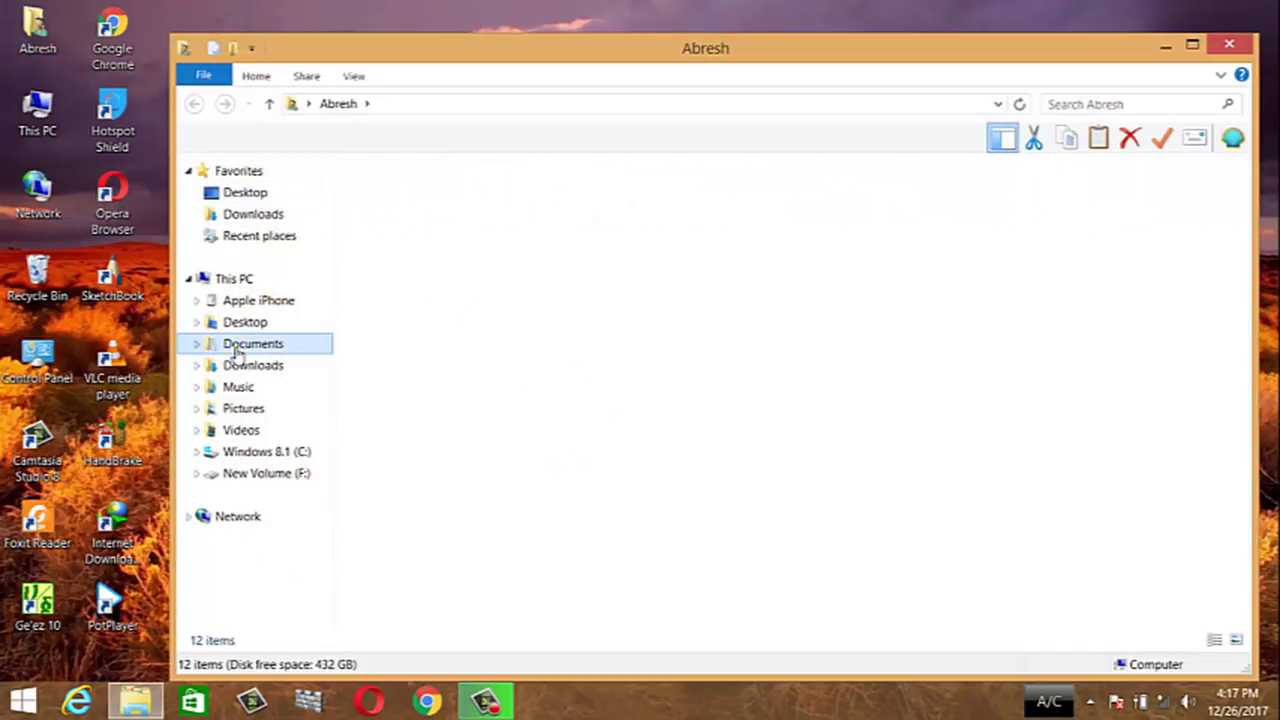
pyautogui.click(405, 530)
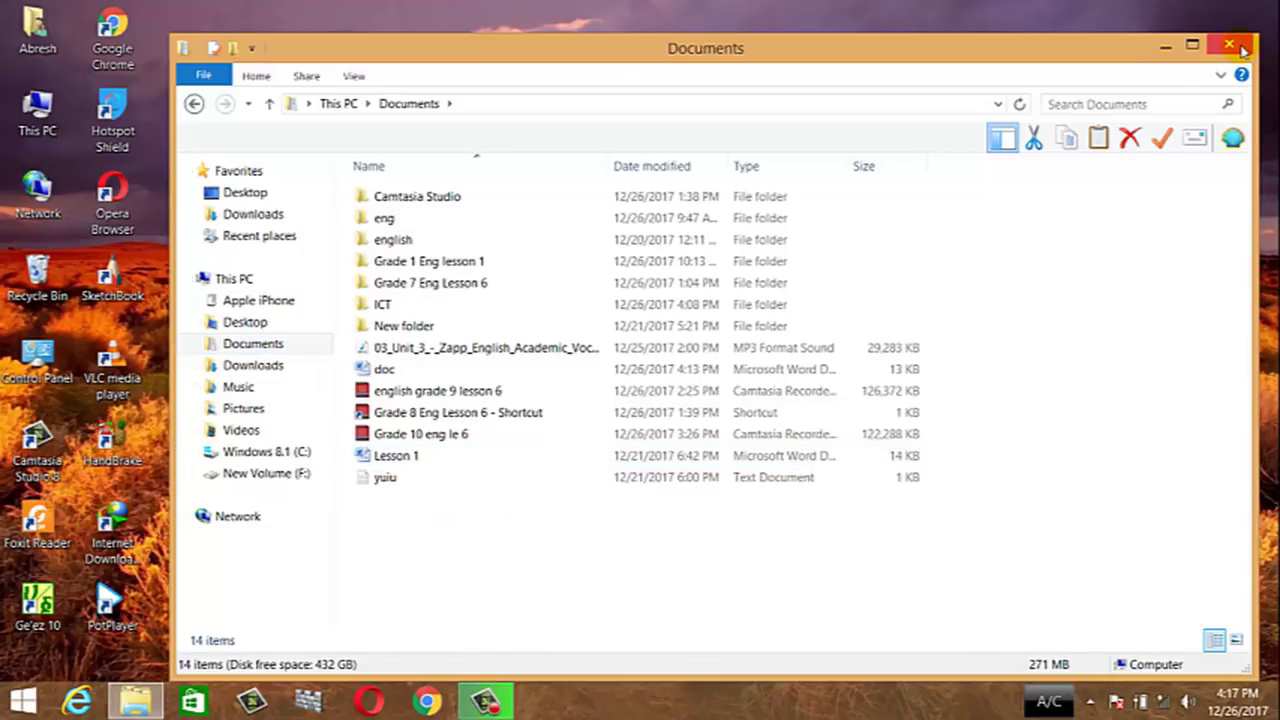